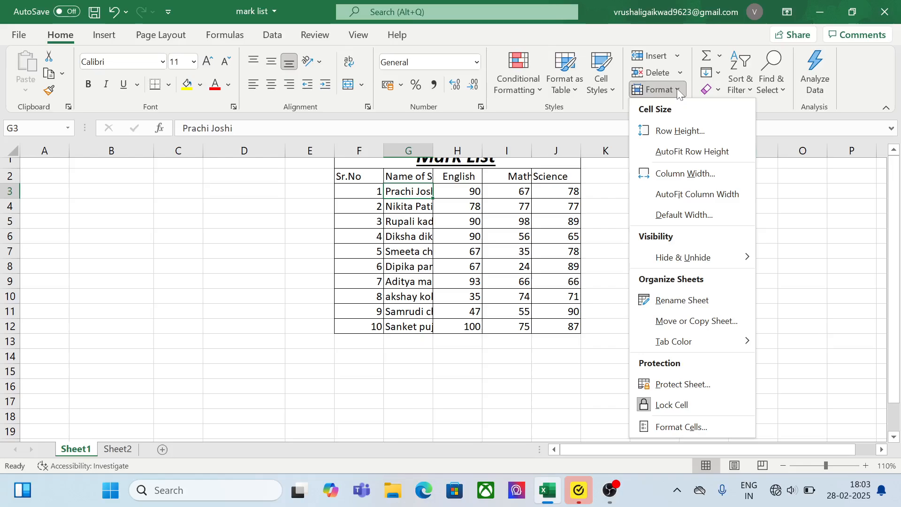
Set the row height of the Mark List title row to 11
click(358, 160)
click(357, 160)
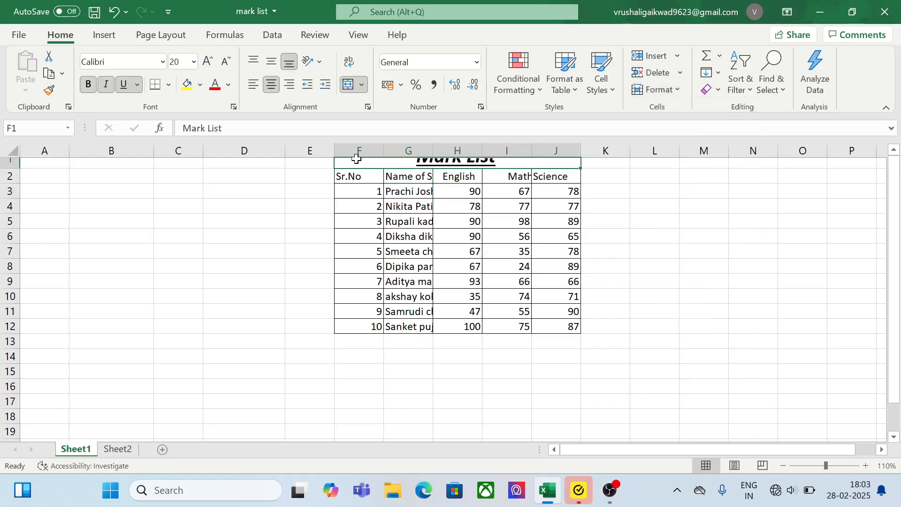
click(680, 89)
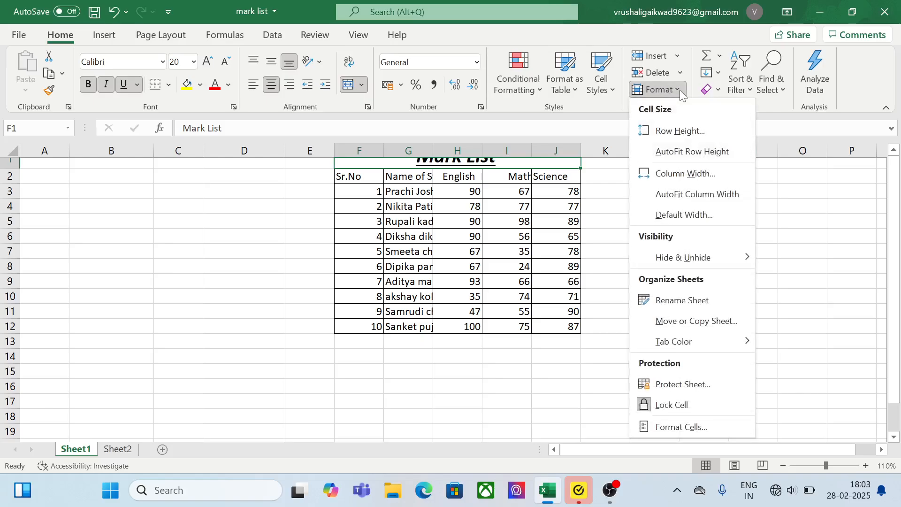
click(691, 132)
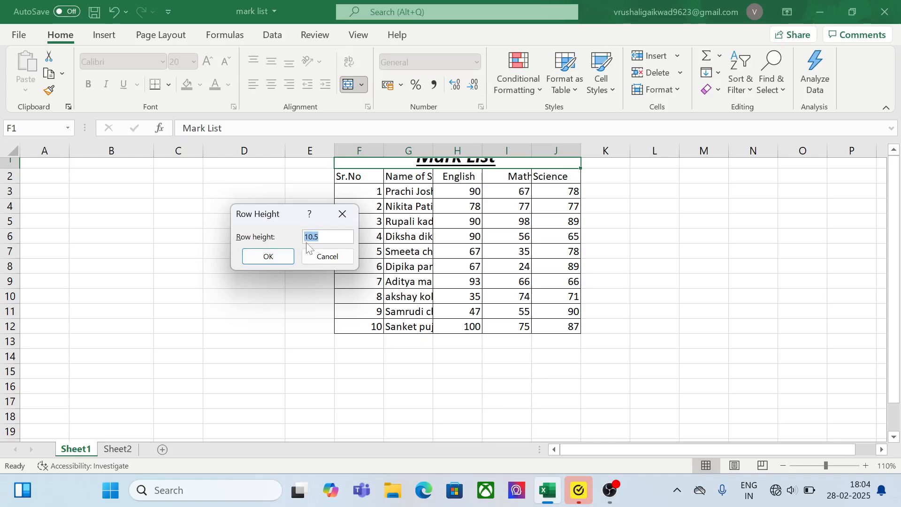
text(11)
click(275, 260)
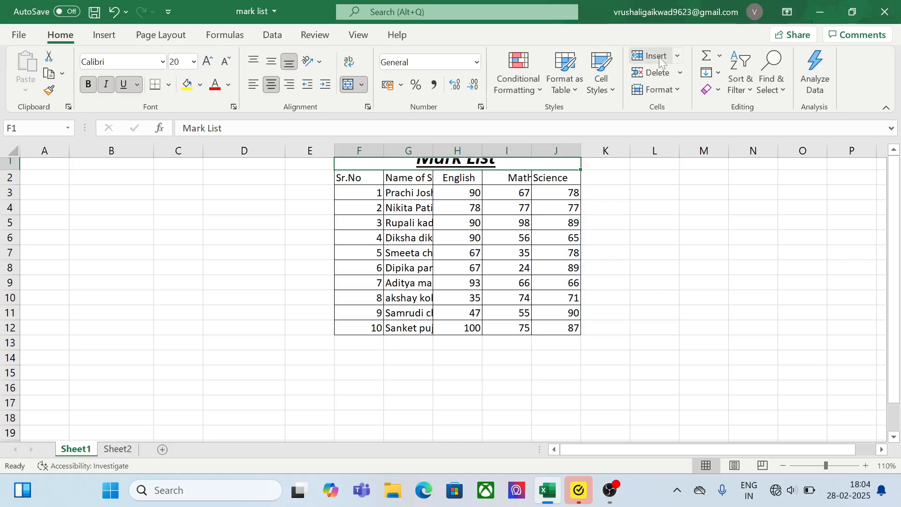
AutoFit the height of the Mark List title row to its text
click(675, 91)
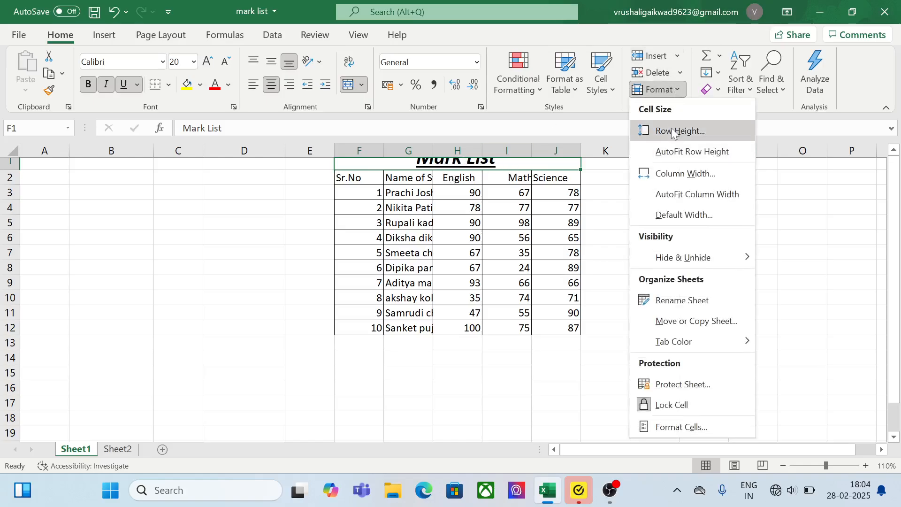
click(673, 153)
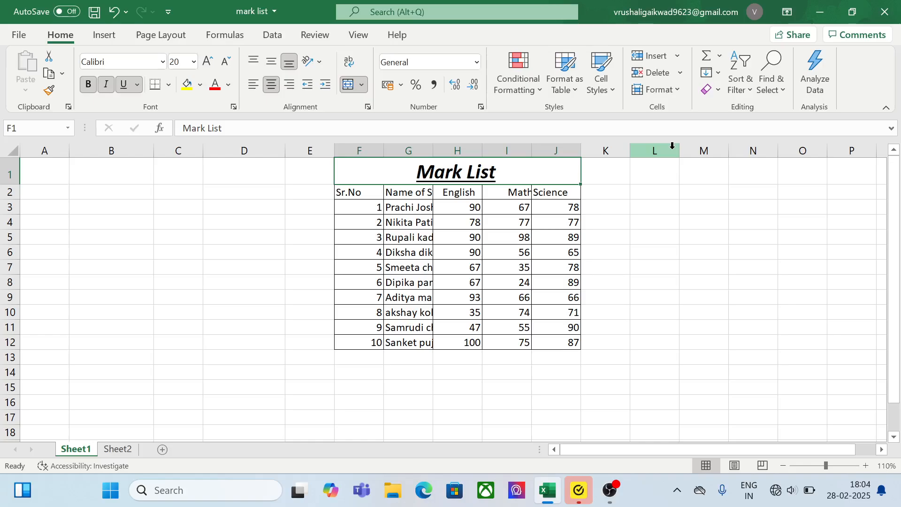
Widen the Name of Student column slightly by entering a new column width
click(418, 195)
click(677, 89)
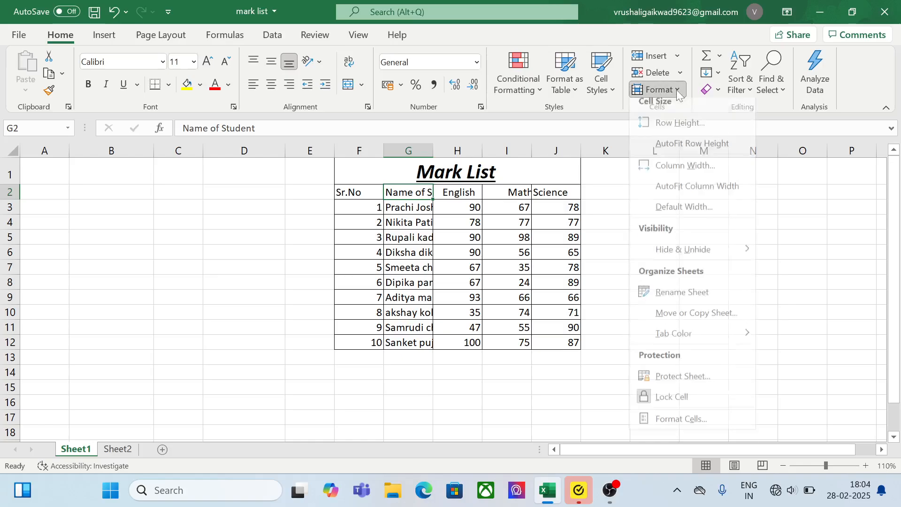
click(680, 173)
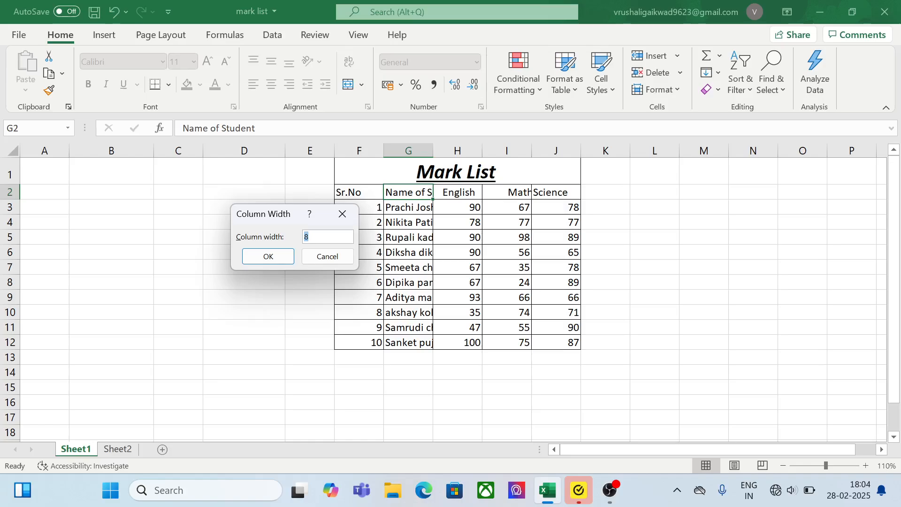
click(315, 237)
click(267, 257)
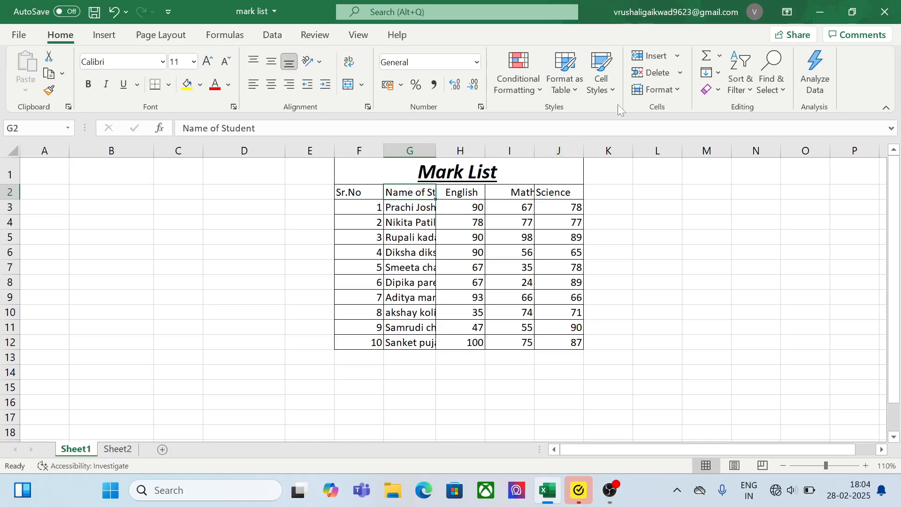
AutoFit the width of the Name of Student column to its contents
click(680, 91)
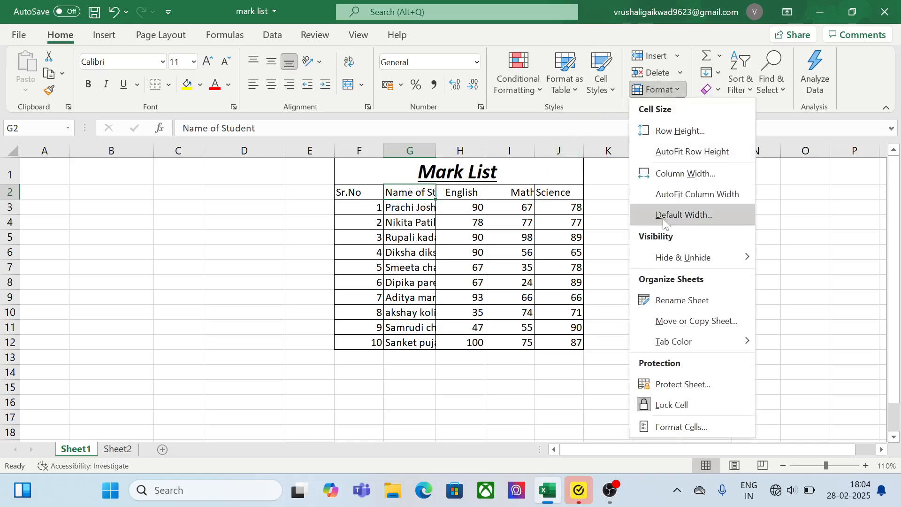
click(679, 193)
drag(679, 194, 623, 245)
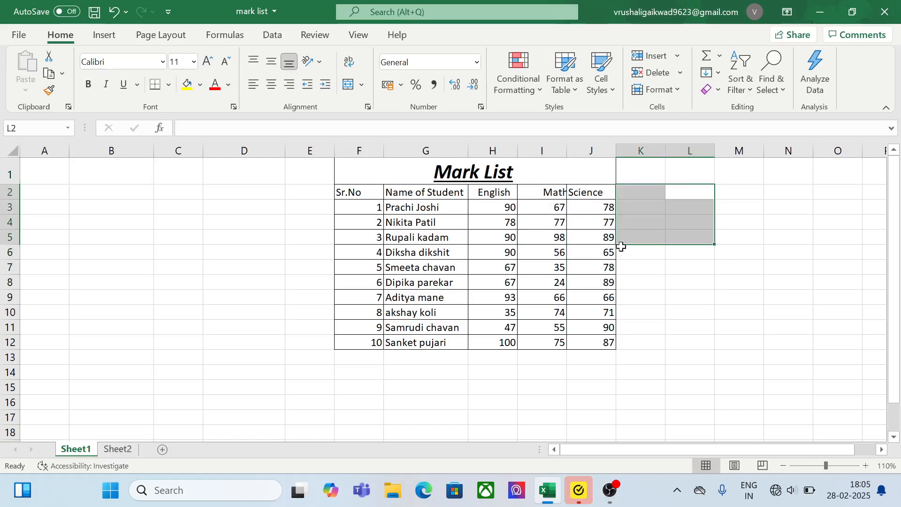
Increase the standard column width of Sheet1 slightly through the default width setting
click(622, 254)
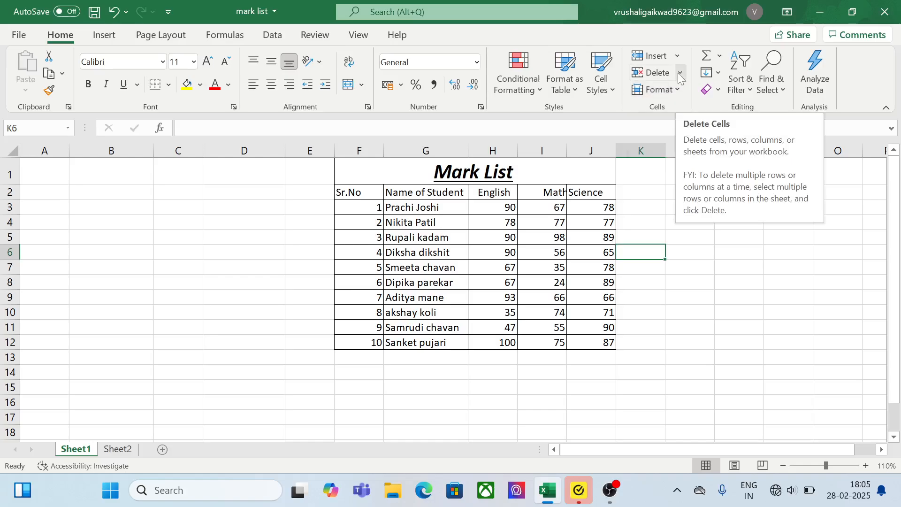
click(680, 89)
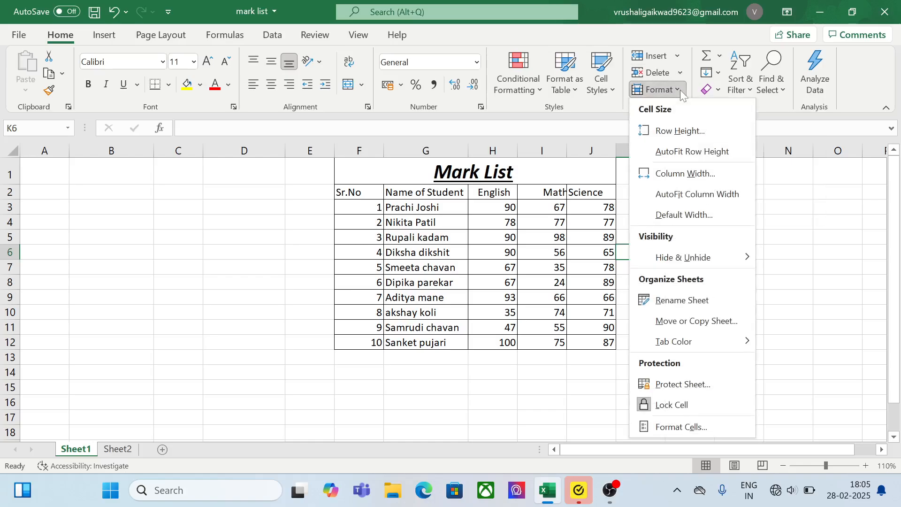
click(664, 215)
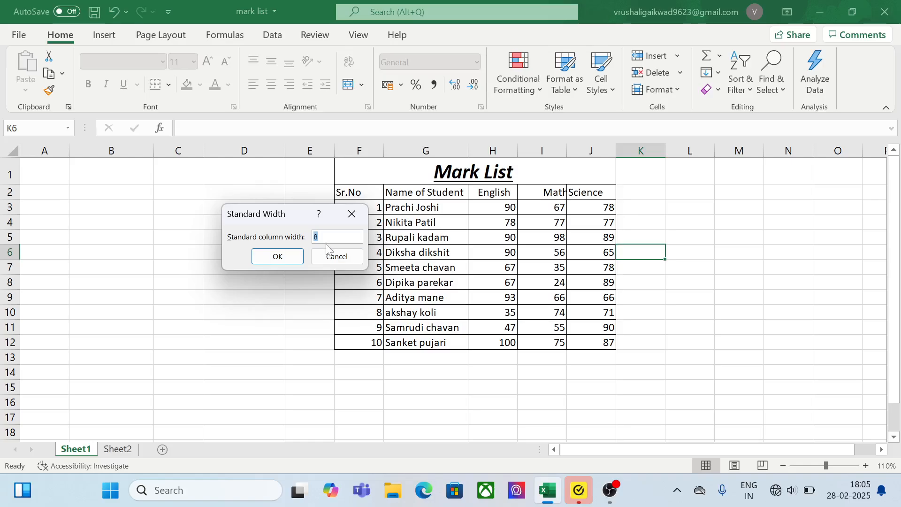
text(8)
click(279, 264)
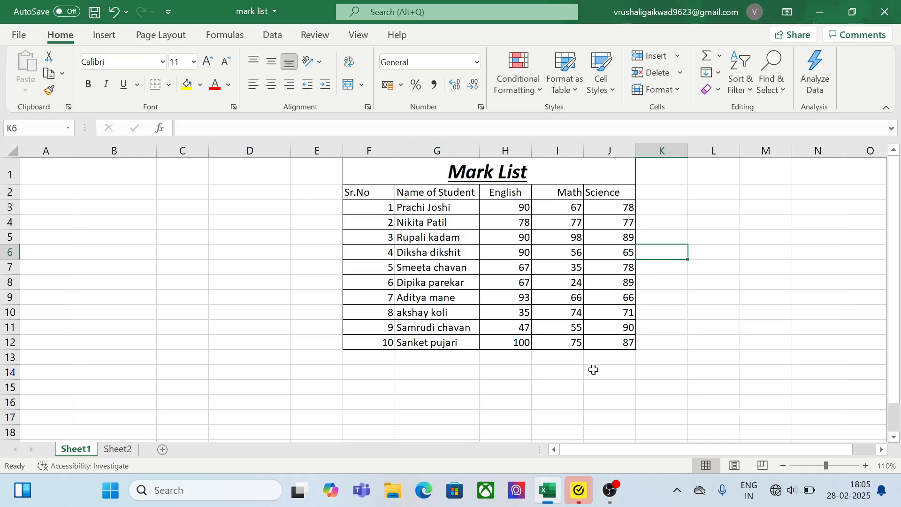
Hide the English marks column (column H) of the mark list
click(674, 93)
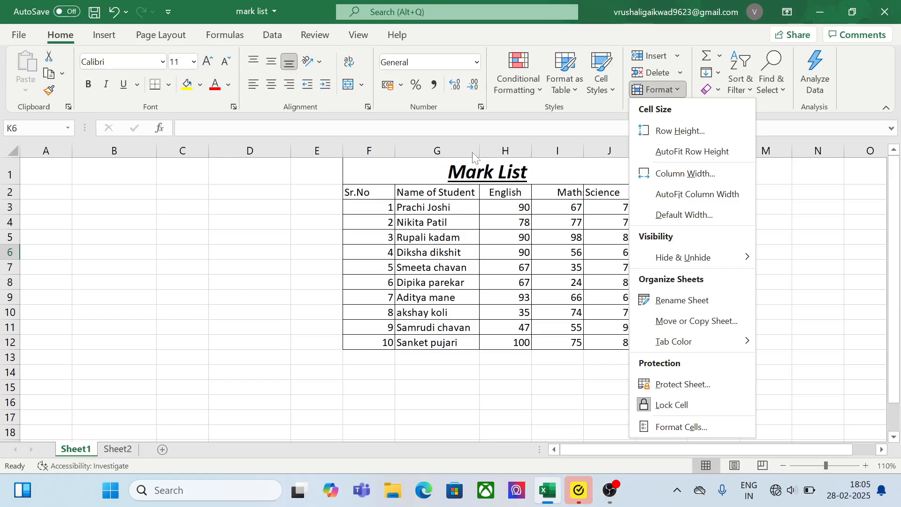
click(511, 194)
click(510, 194)
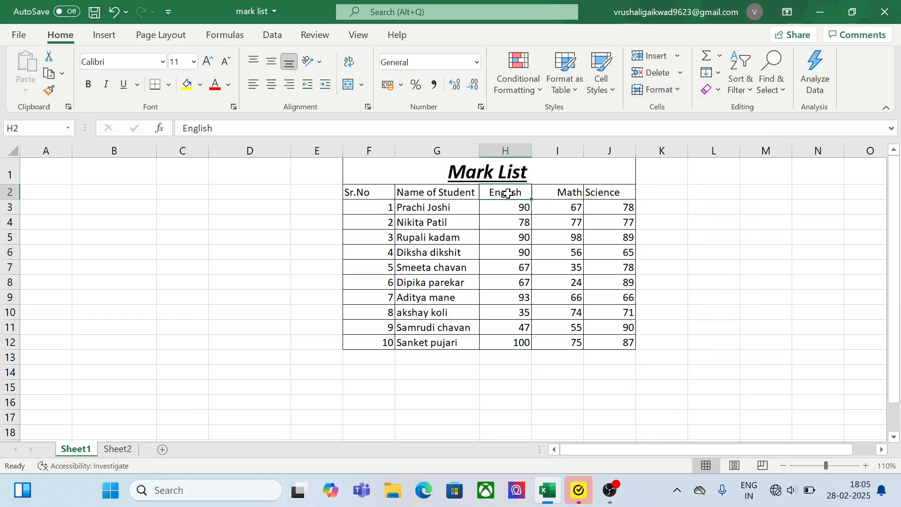
click(675, 92)
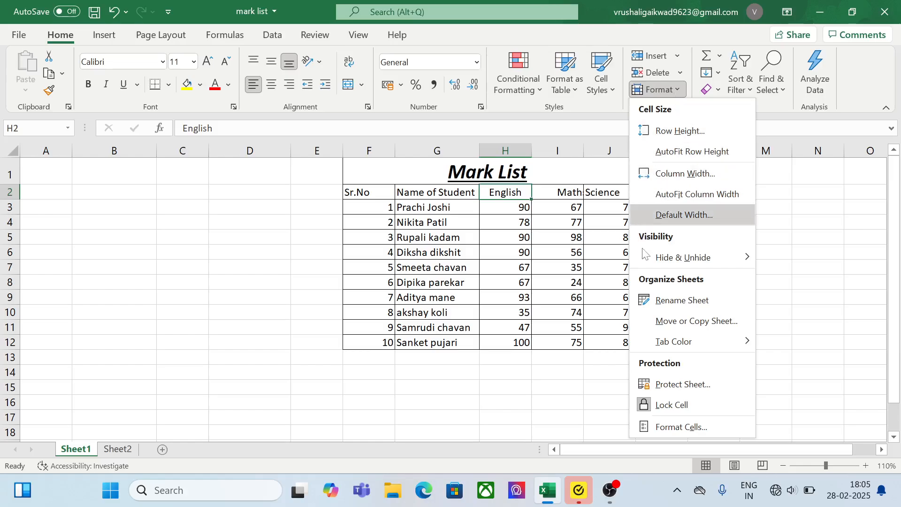
mouse_move(659, 261)
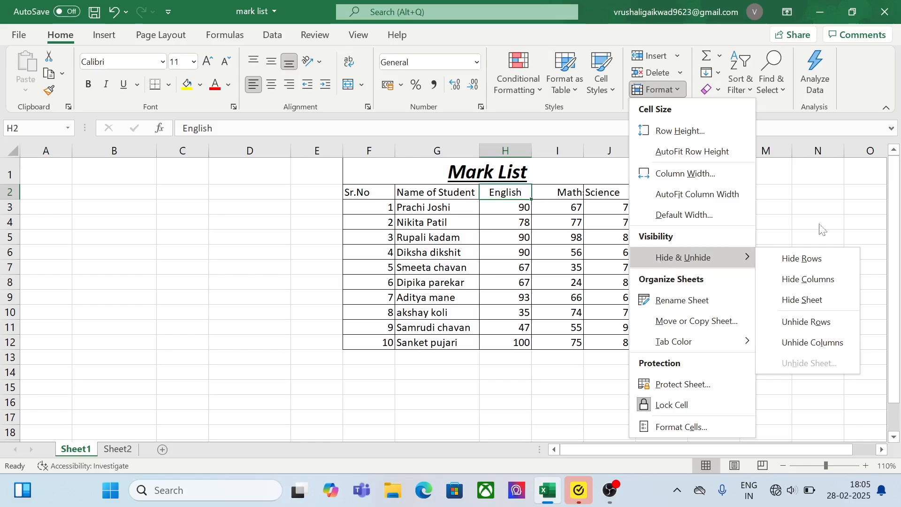
click(840, 281)
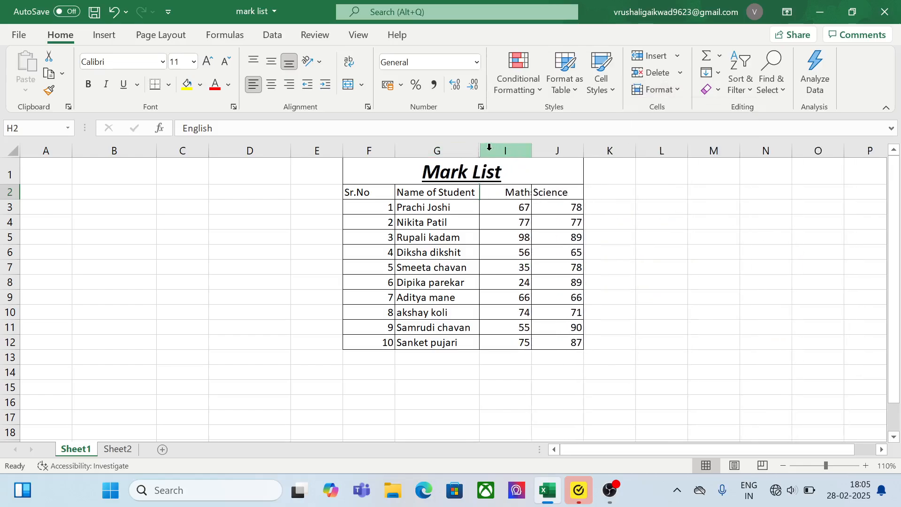
Unhide the English marks column between the Name of Student and Math columns
click(680, 89)
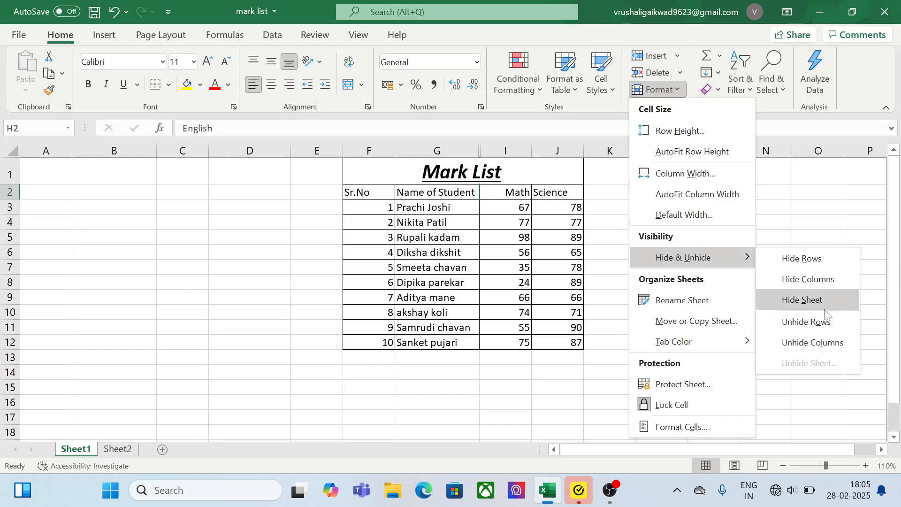
click(825, 342)
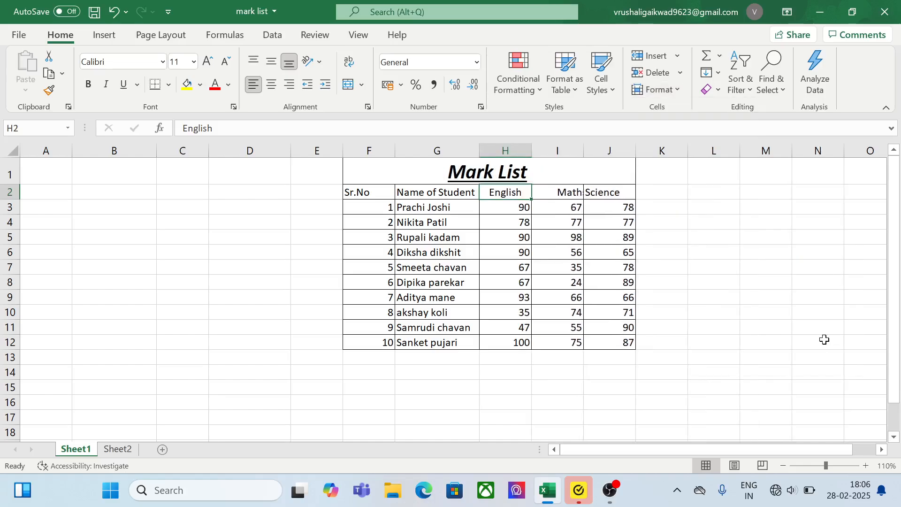
Hide row 4, the entry with Sr.No 2 in the mark list
click(362, 225)
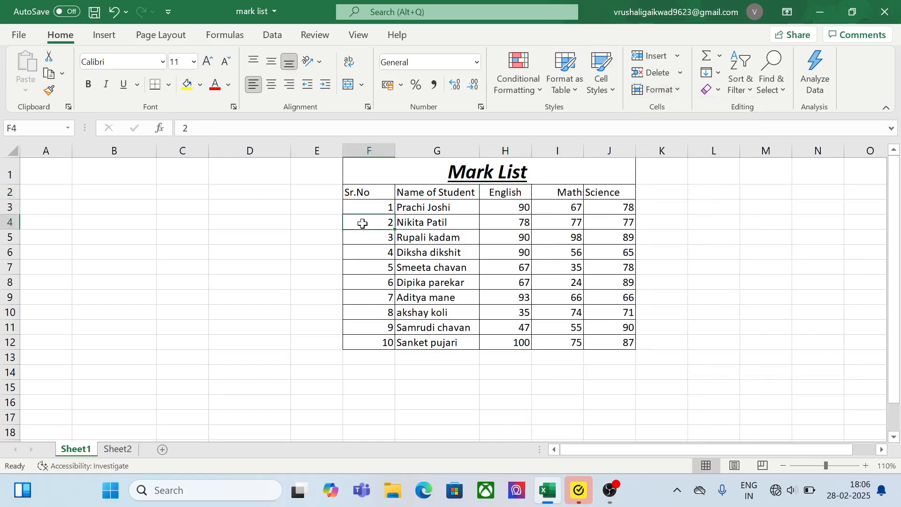
click(679, 89)
mouse_move(670, 260)
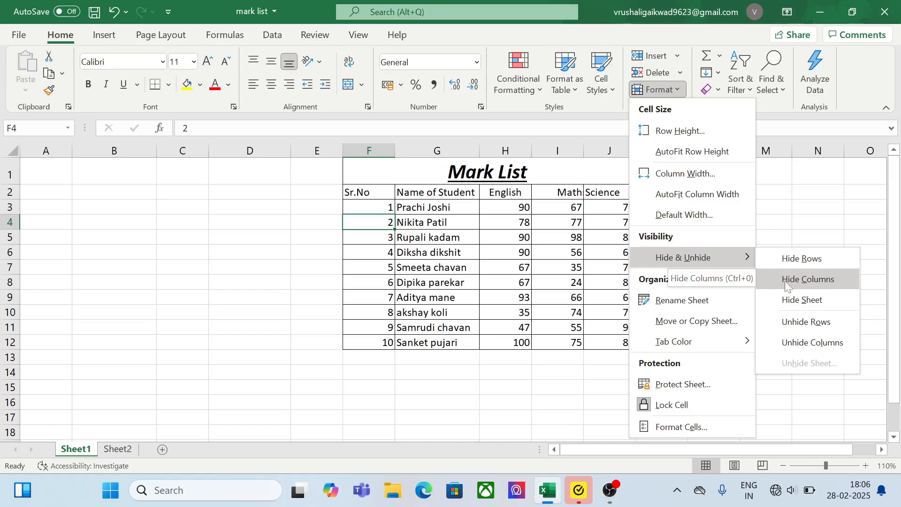
click(788, 263)
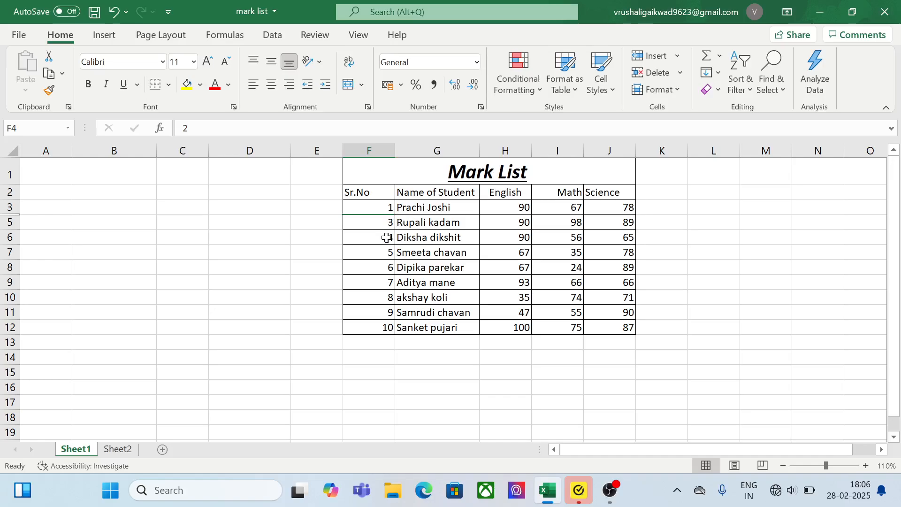
Unhide row 4 of the mark list
click(676, 90)
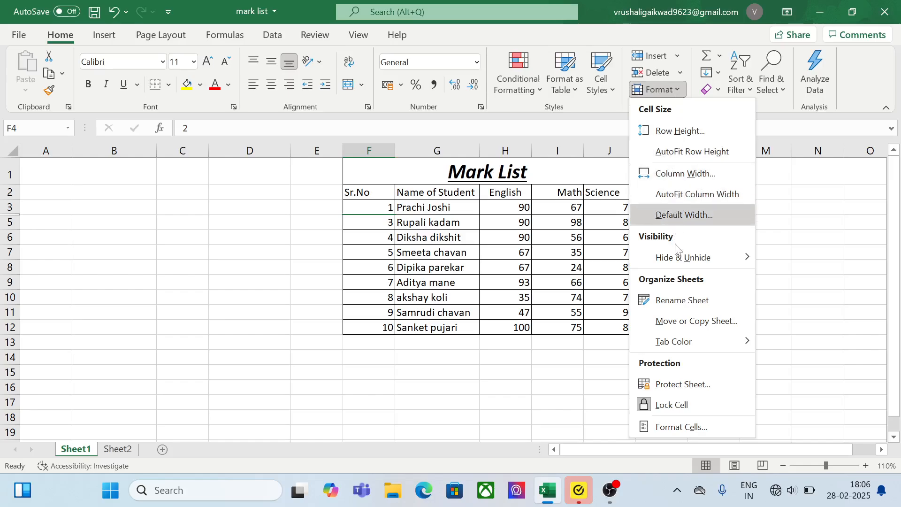
mouse_move(675, 263)
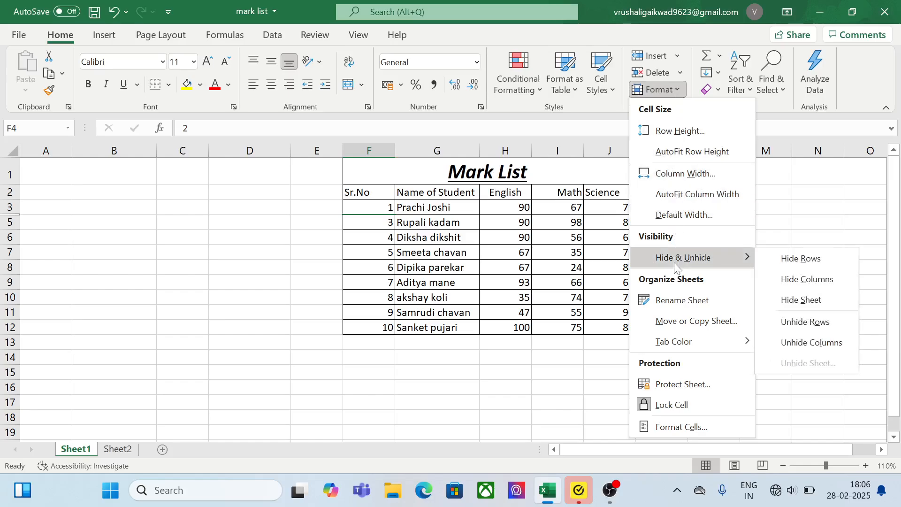
click(799, 320)
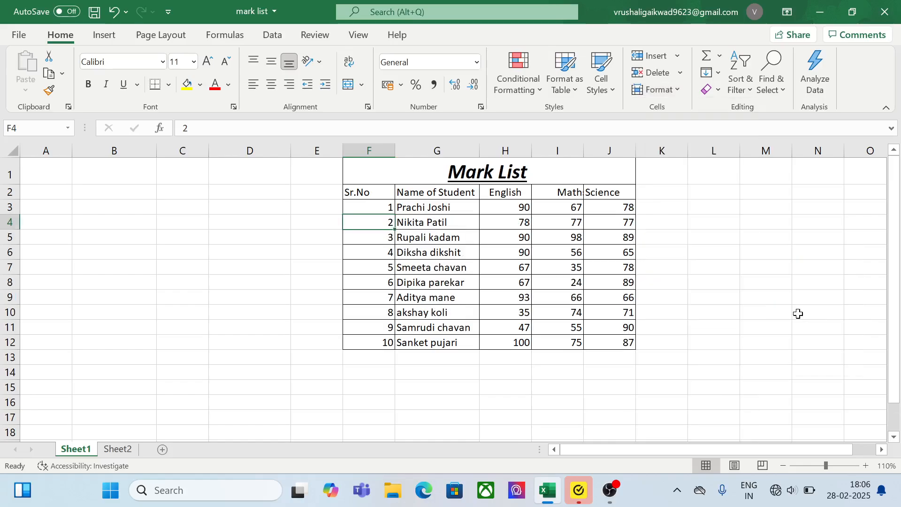
Switch to Sheet2 and hide that sheet
click(120, 449)
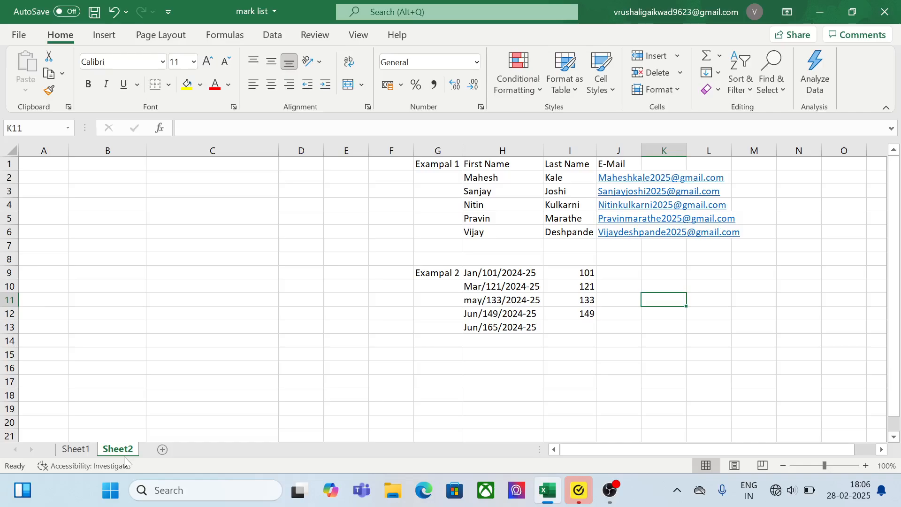
click(682, 86)
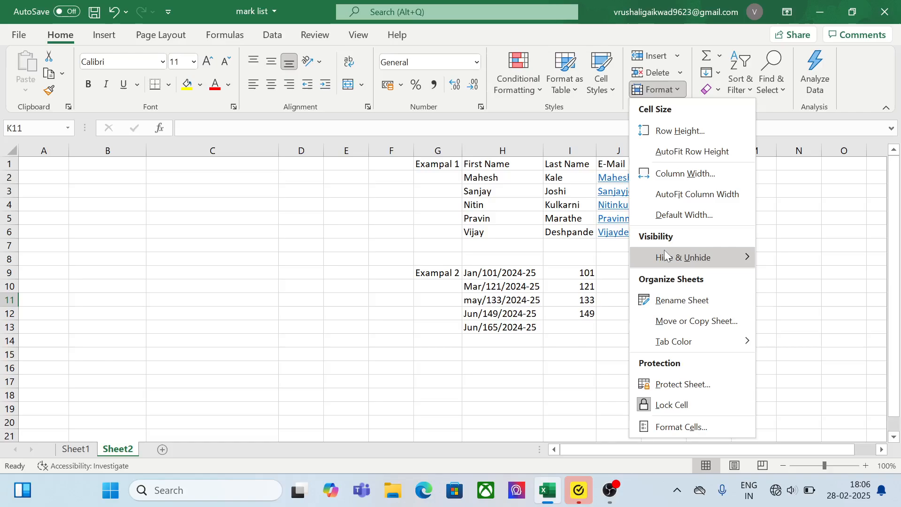
mouse_move(665, 254)
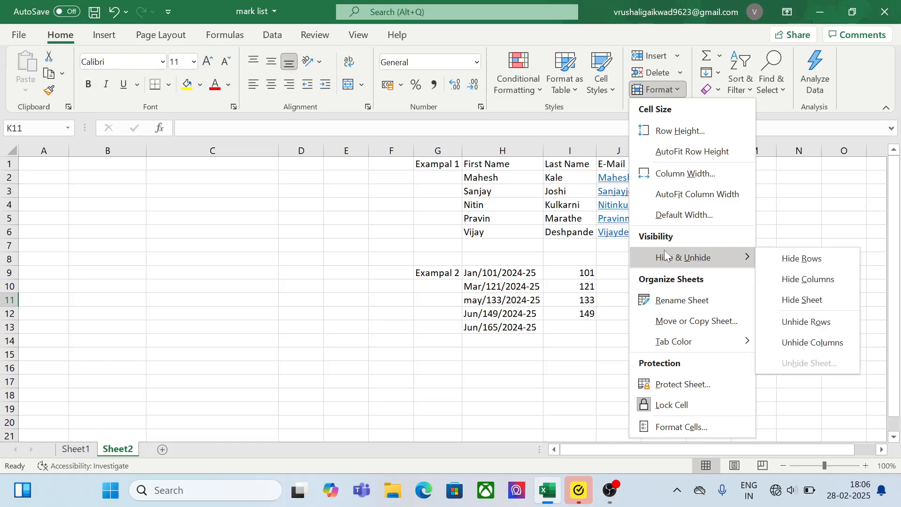
click(811, 299)
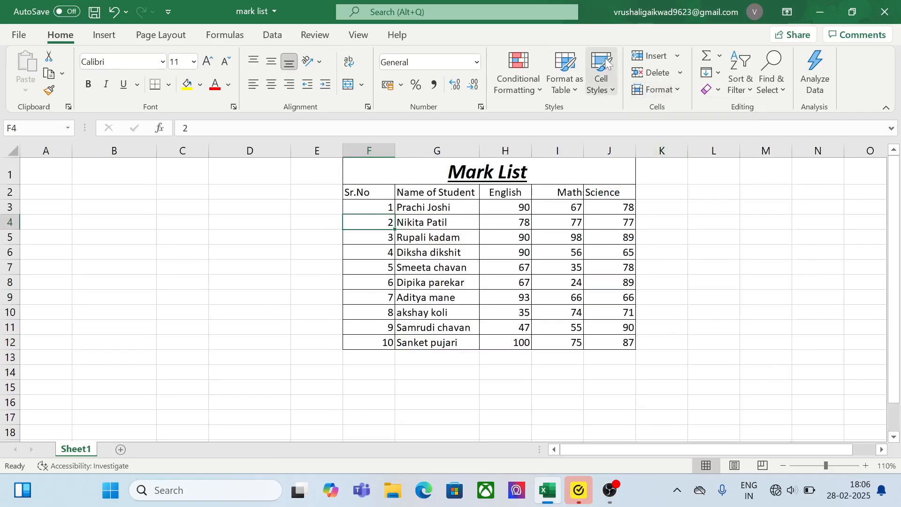
Unhide Sheet2 and return to Sheet1
click(672, 89)
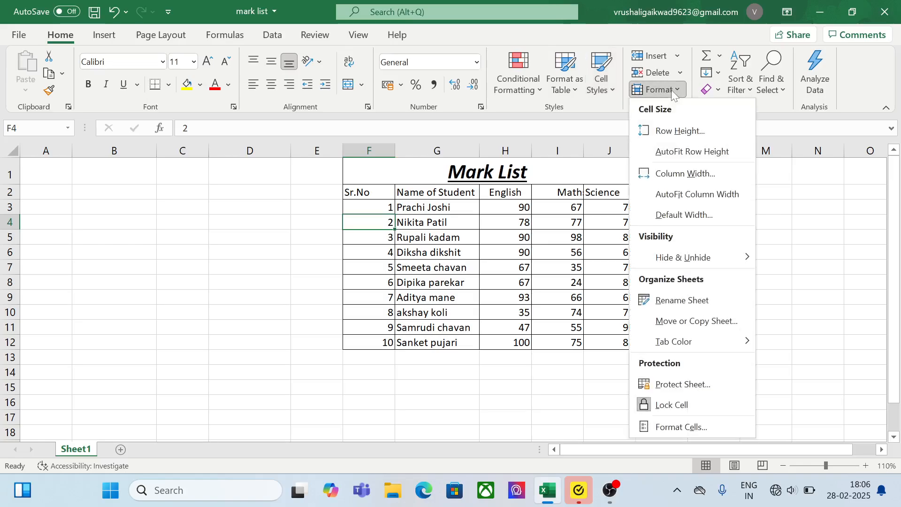
mouse_move(723, 249)
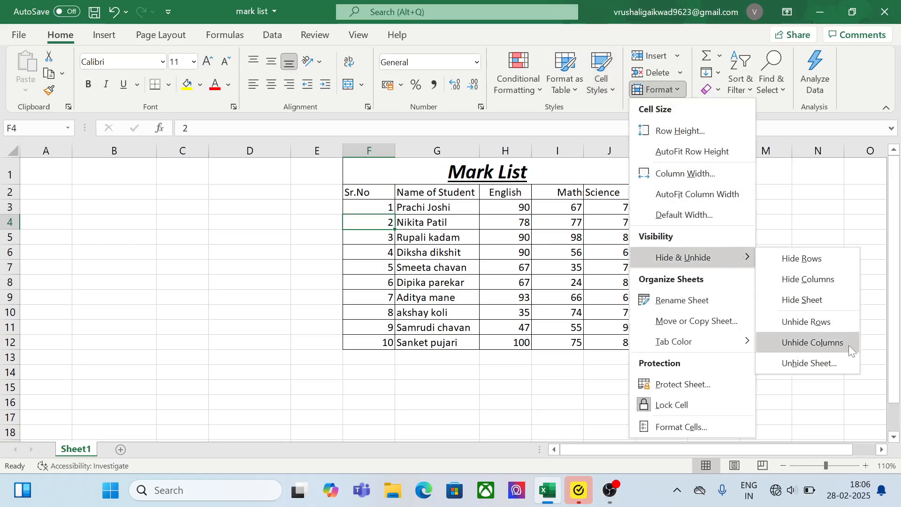
click(840, 362)
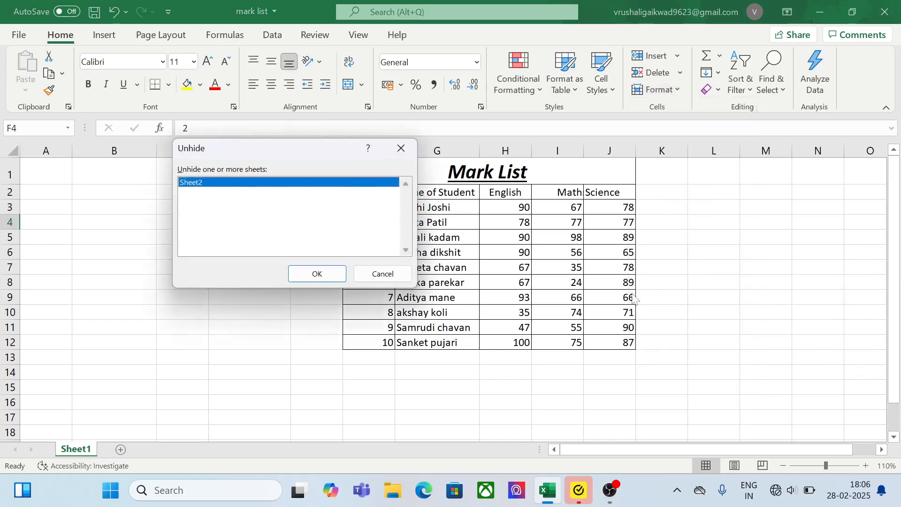
click(325, 275)
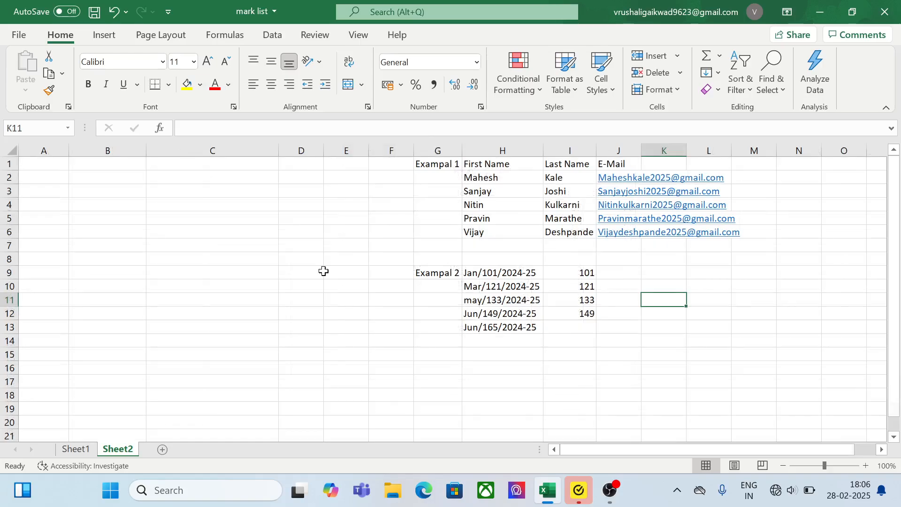
click(65, 452)
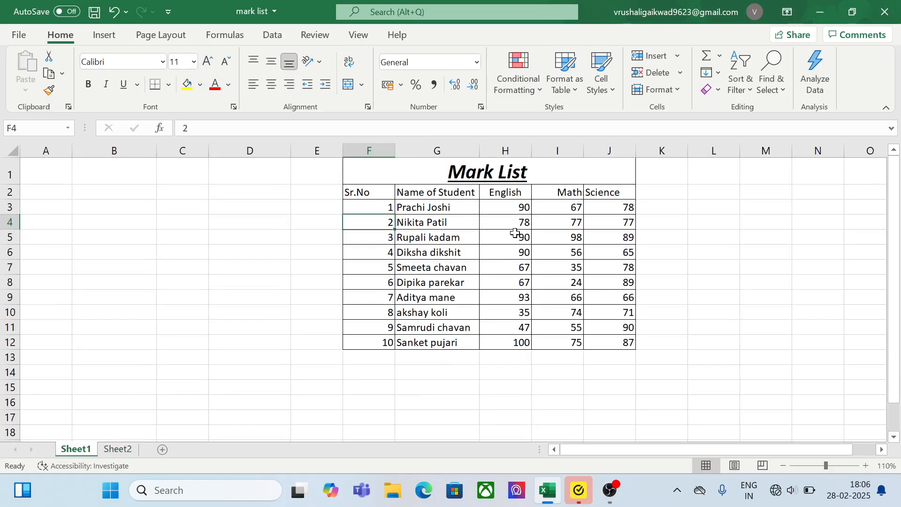
click(684, 89)
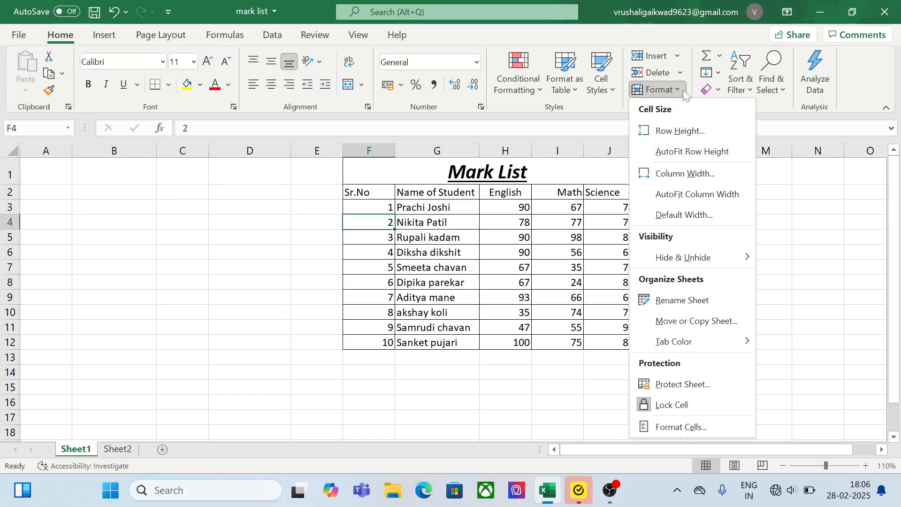
click(683, 89)
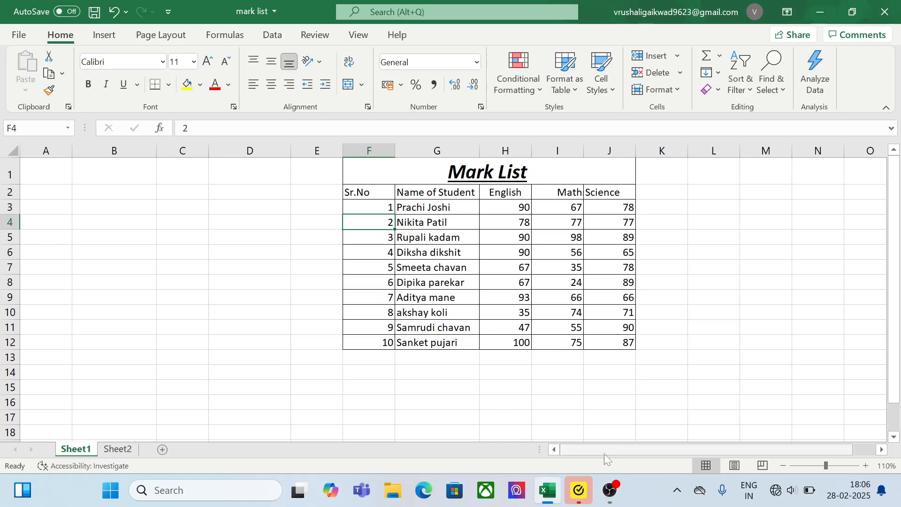
mouse_move(605, 491)
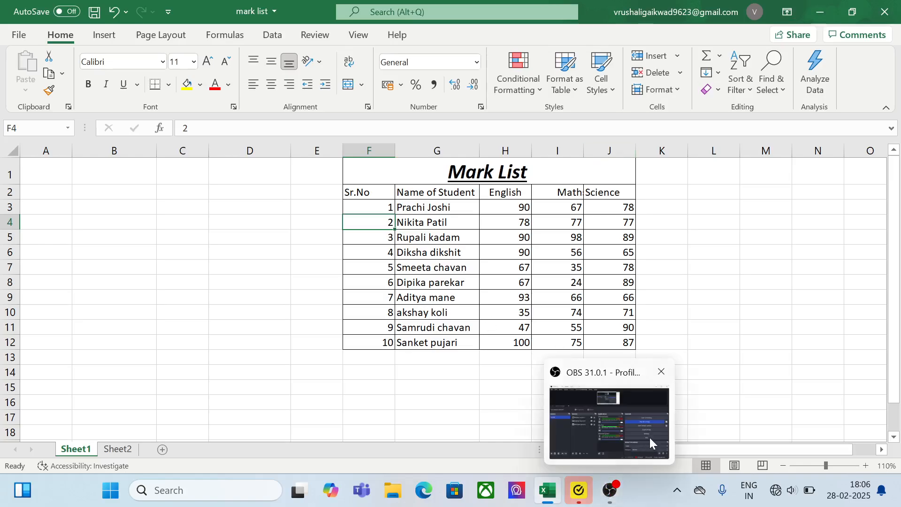